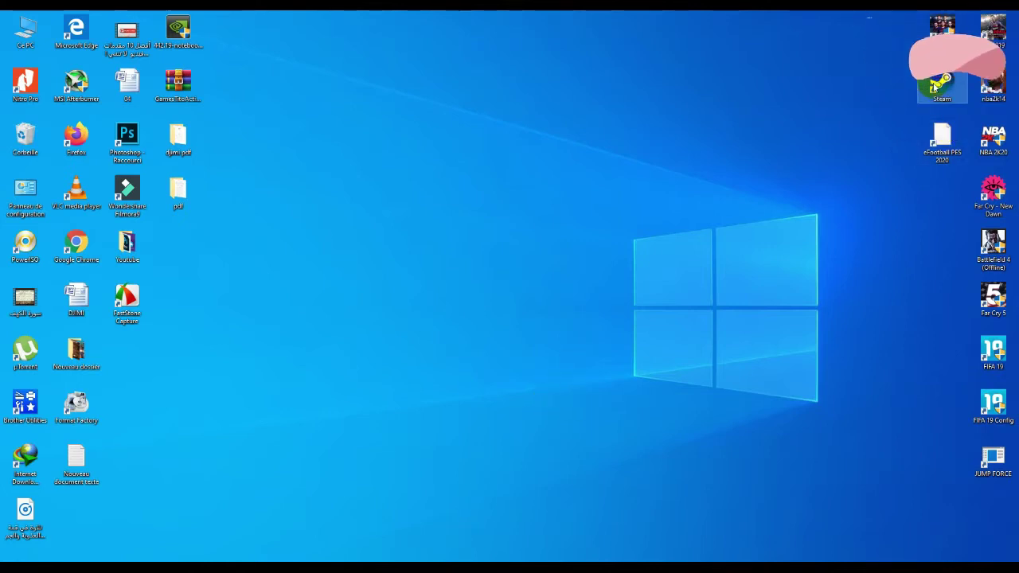
Bring up the running Steam client and check the options available for the signed-in account
left_click(876, 567)
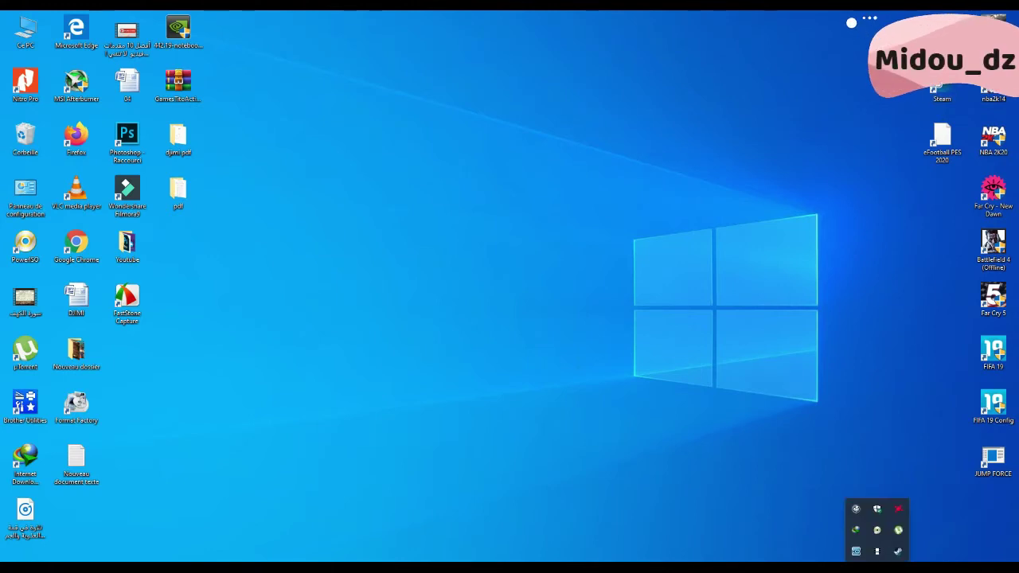
left_click(900, 551)
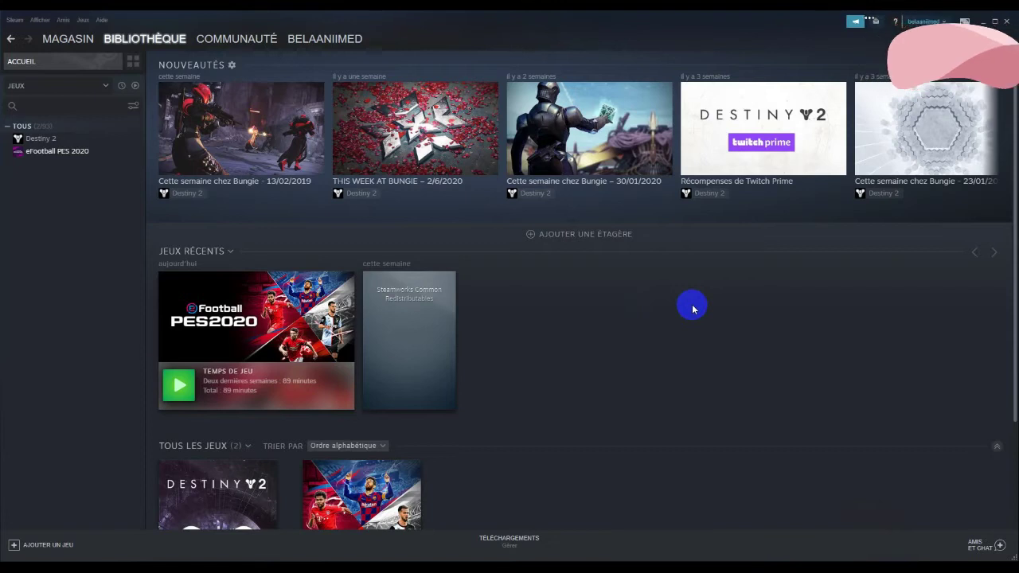
left_click(925, 21)
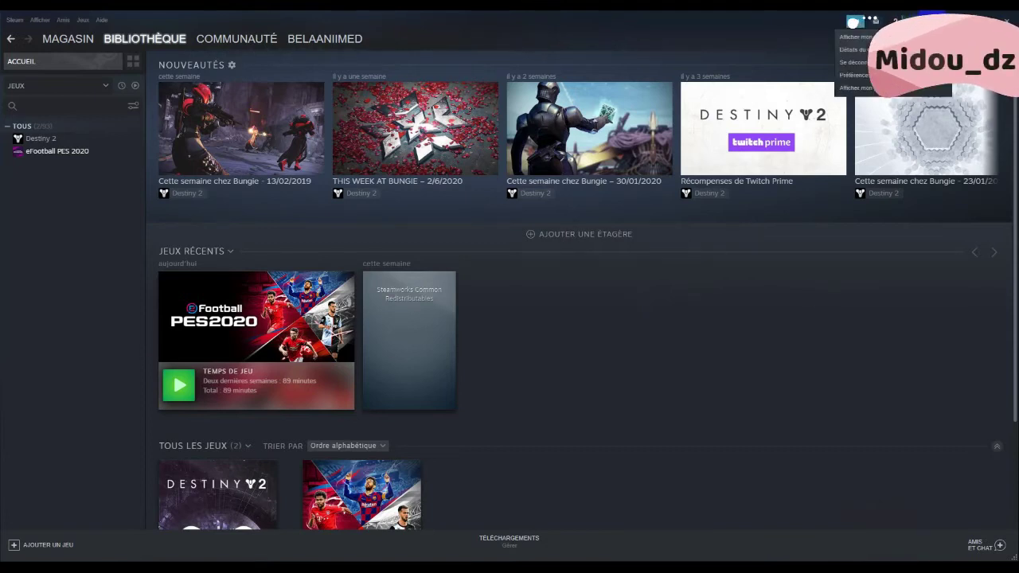
left_click(842, 303)
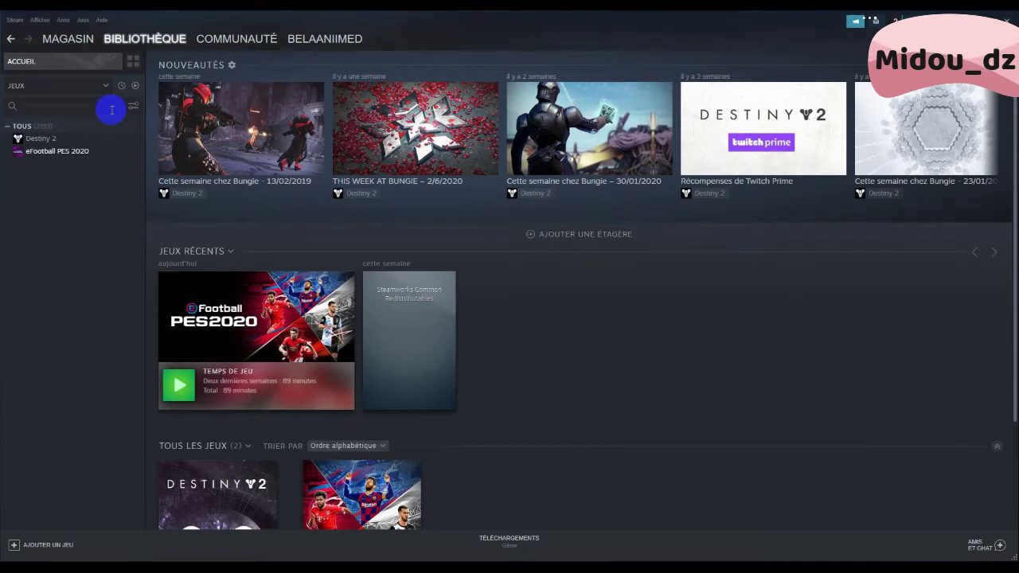
Search the Steam store for "pes 2020" and open the eFootball PES 2020 store page
left_click(78, 36)
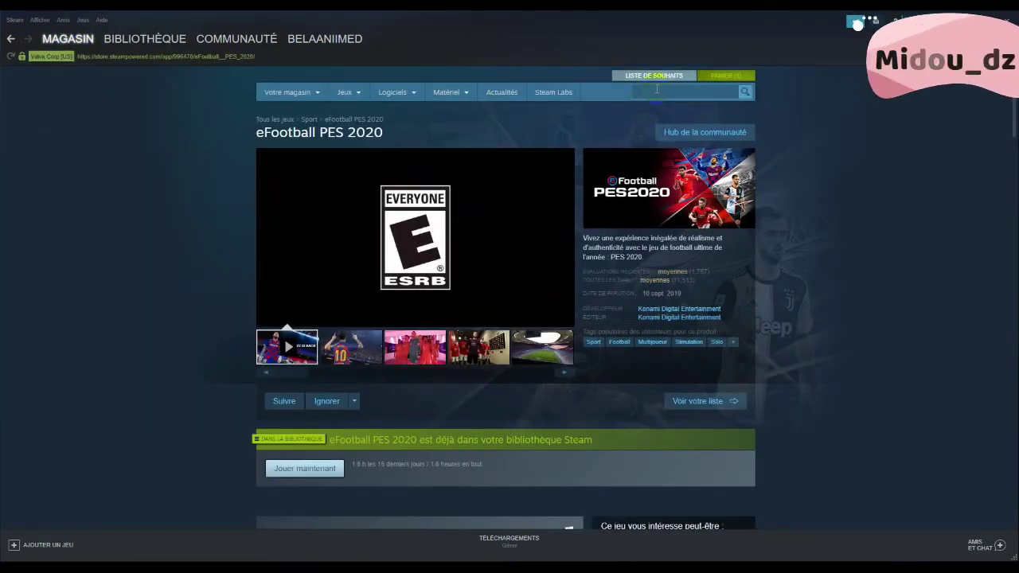
left_click(657, 90)
type("pes 2")
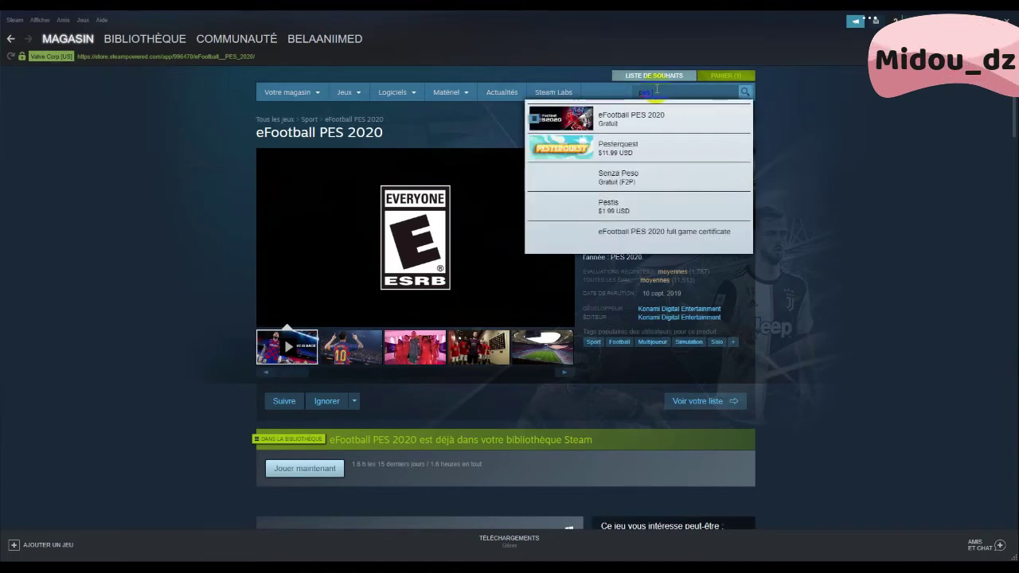
type("020")
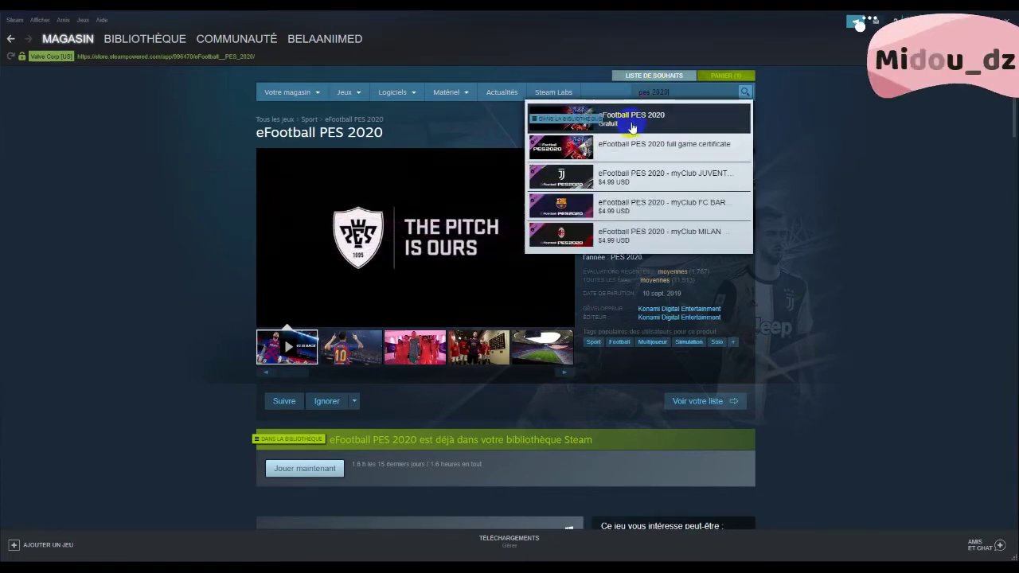
left_click(631, 120)
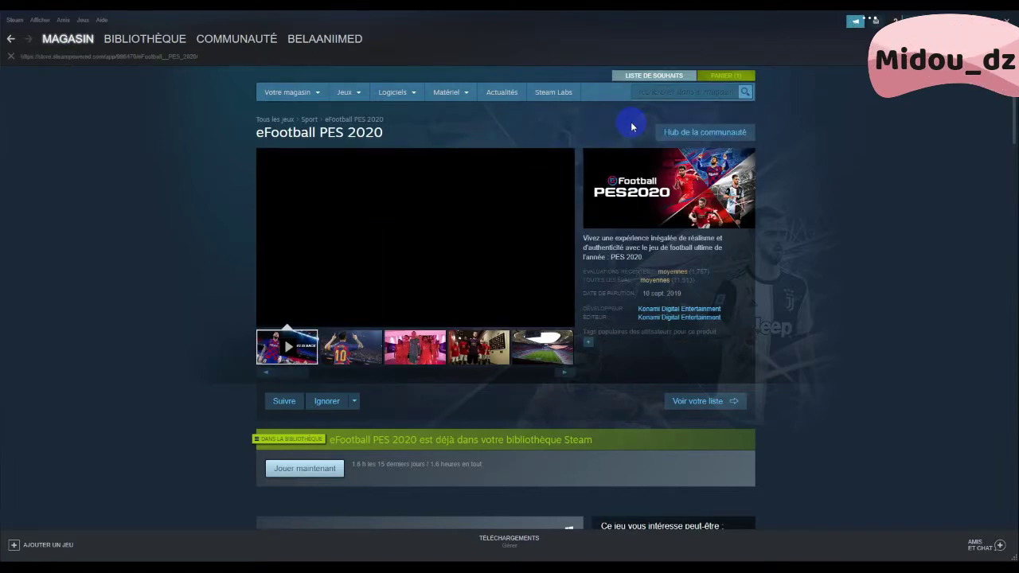
Choose to play eFootball PES 2020 LITE from the offers on its store page
scroll(307, 358, "down", 2)
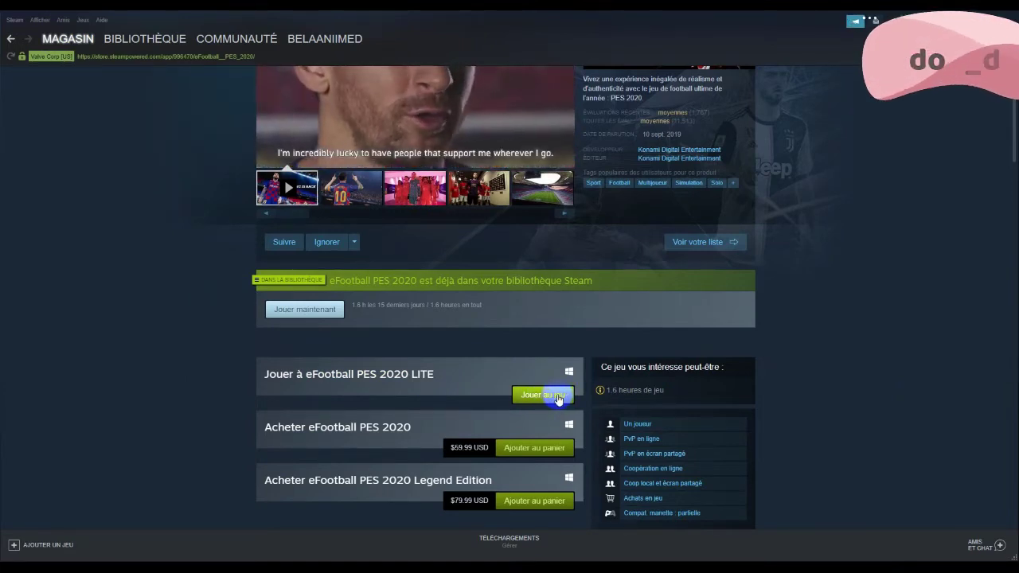
scroll(558, 400, "down", 3)
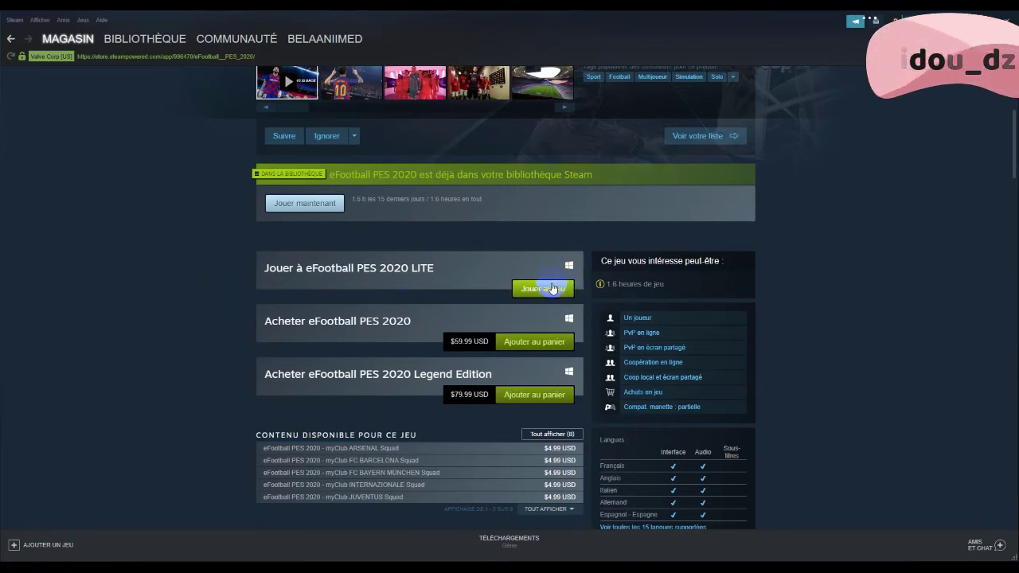
left_click(553, 288)
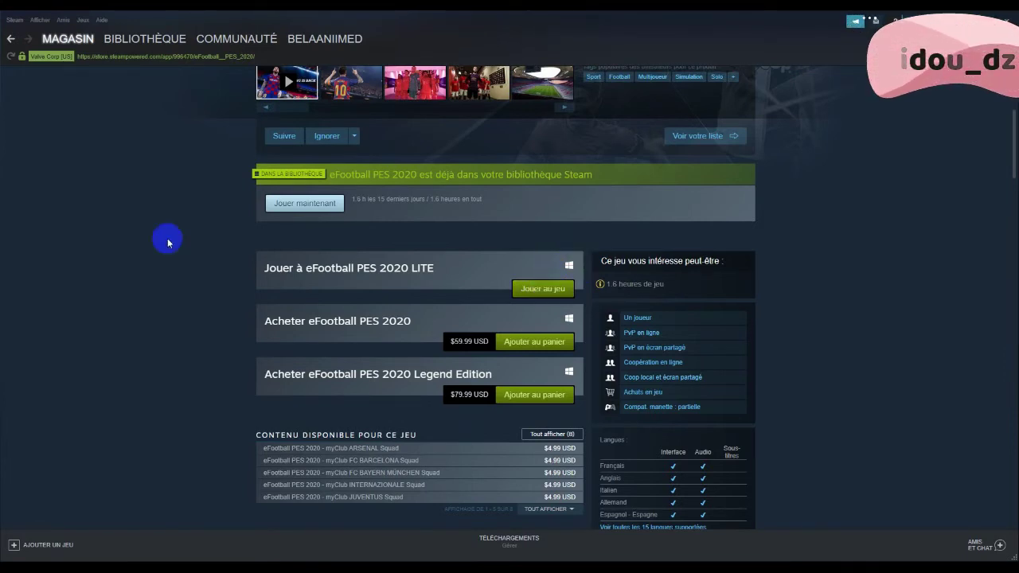
left_click(125, 241)
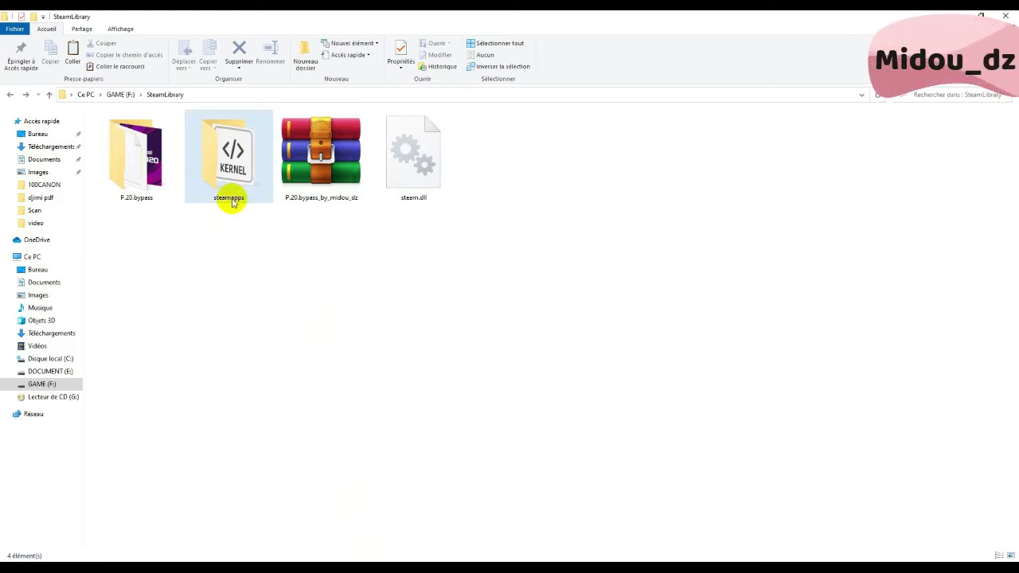
Browse from Ce PC through the GAME (F:) drive to the SteamLibrary folder
mouse_move(232, 203)
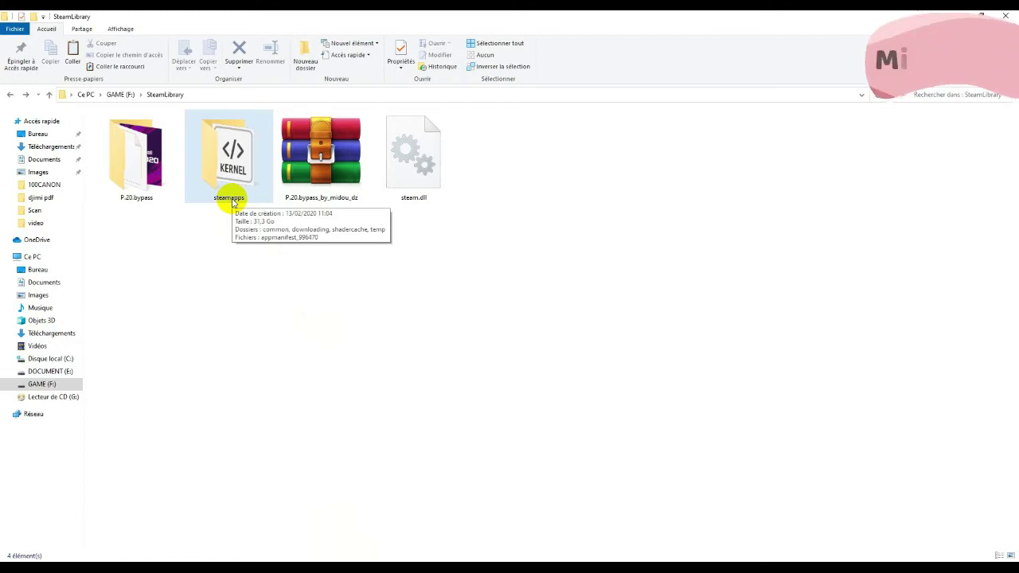
left_click(236, 193)
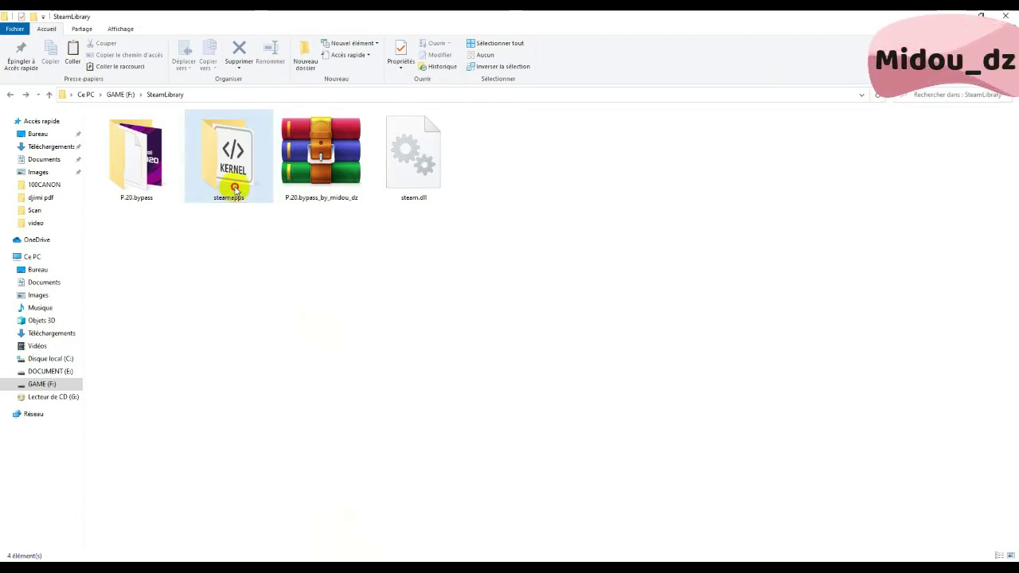
left_click(275, 376)
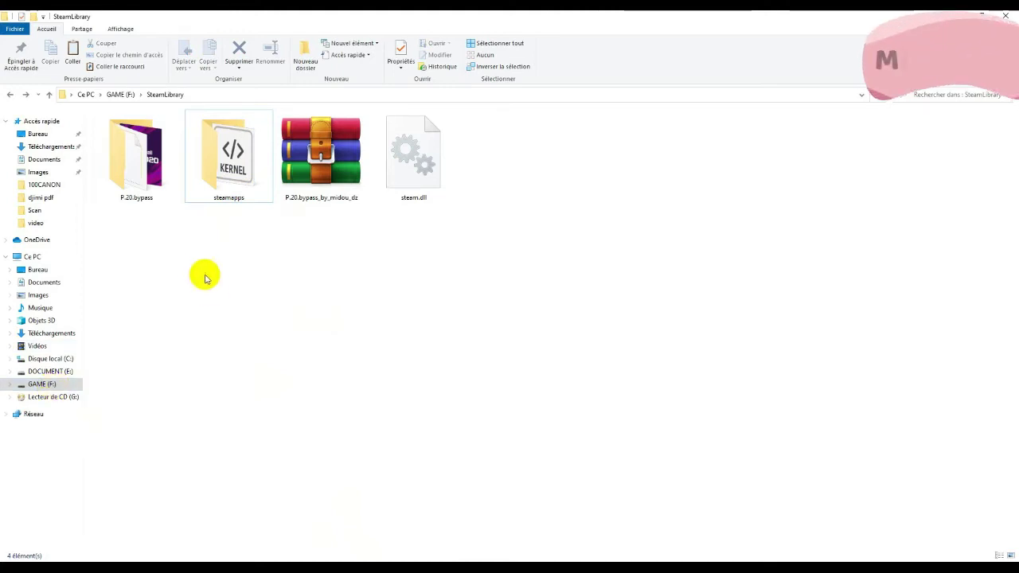
left_click(88, 94)
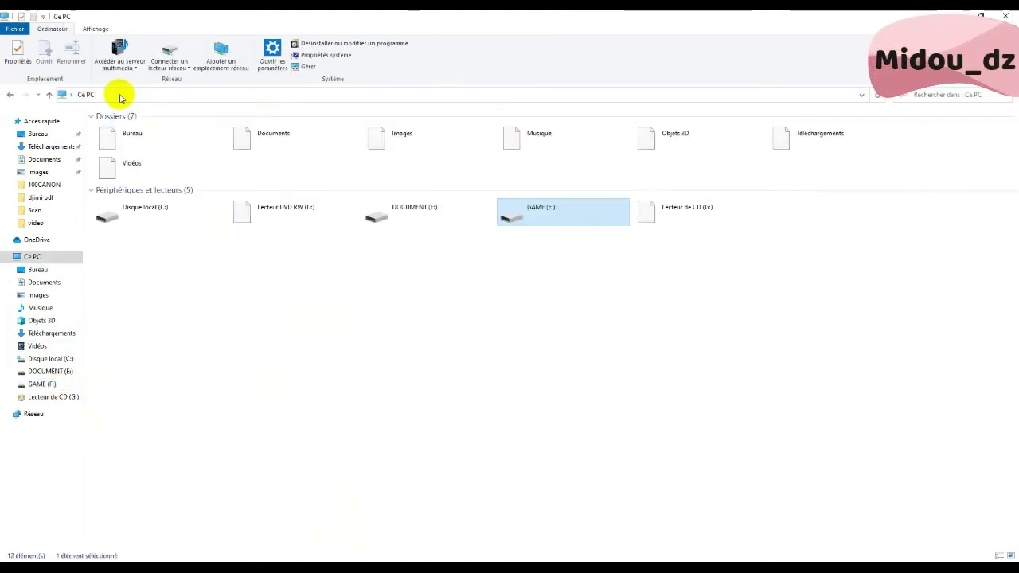
double_click(532, 209)
left_click_drag(323, 265, 518, 311)
double_click(783, 185)
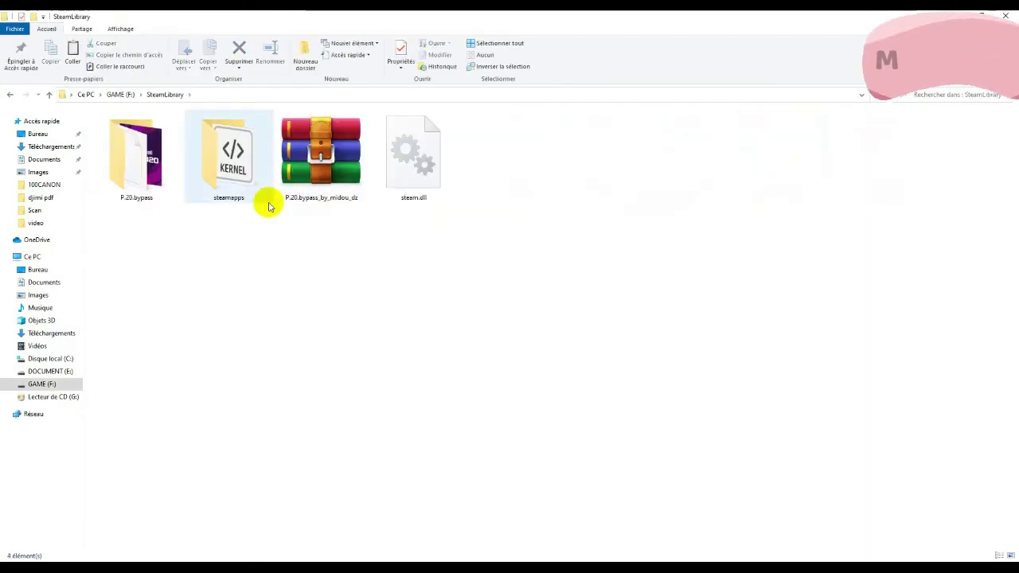
Inspect the installed game files in steamapps\common\eFootball PES 2020, including the PES2020 application
double_click(254, 199)
double_click(111, 129)
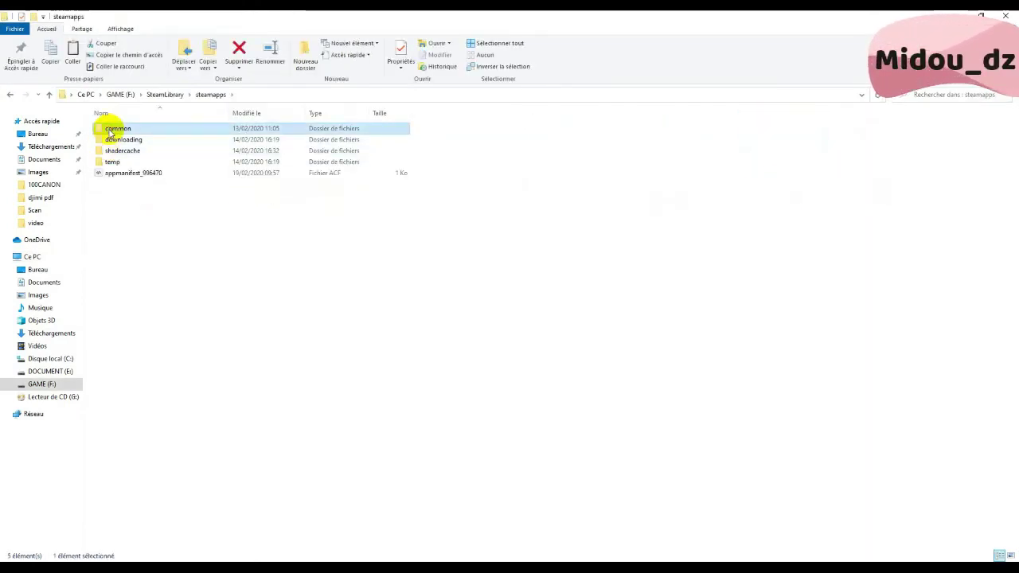
left_click(140, 129)
double_click(140, 130)
left_click_drag(283, 412, 116, 127)
left_click(379, 344)
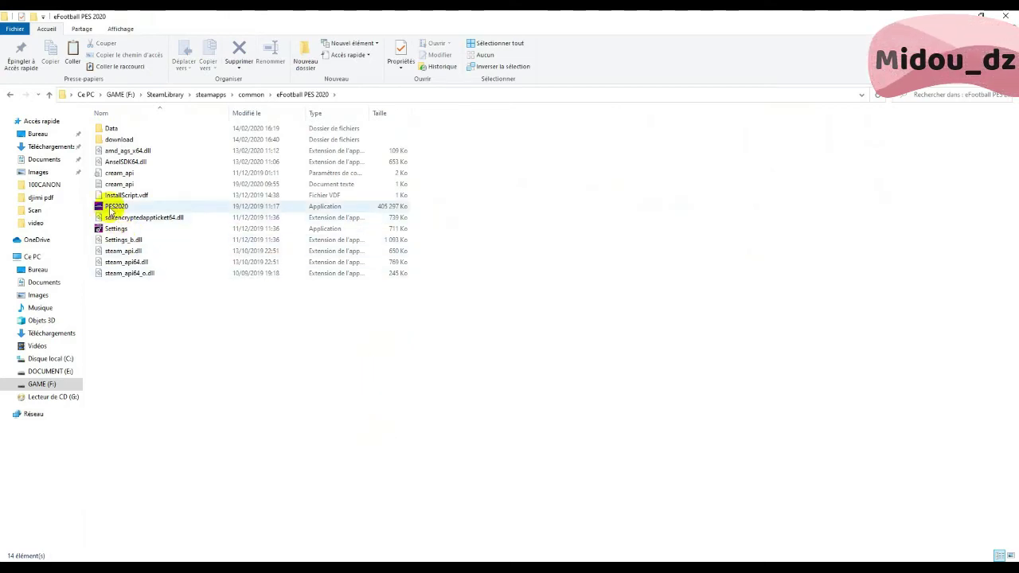
left_click(111, 208)
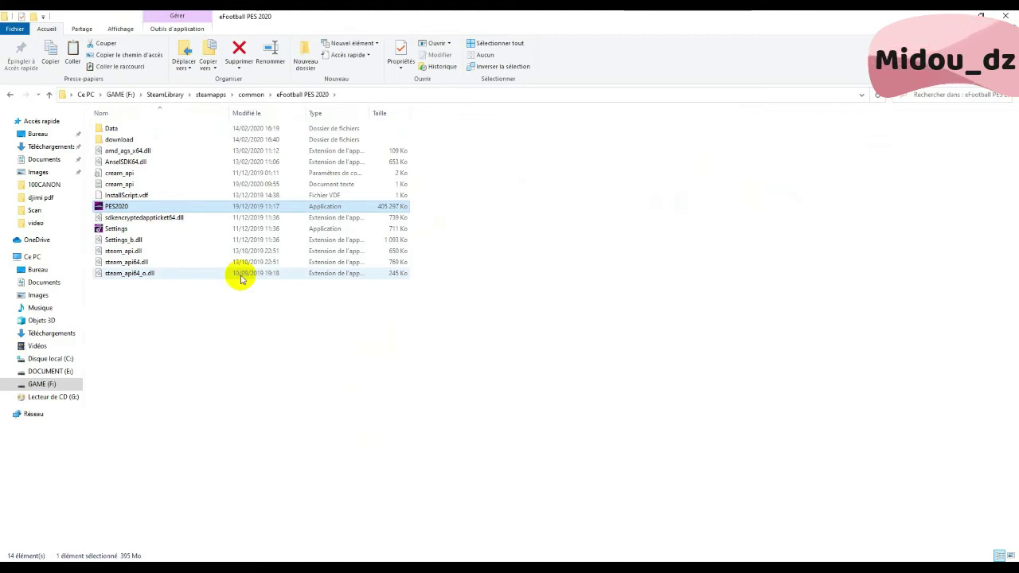
left_click(280, 333)
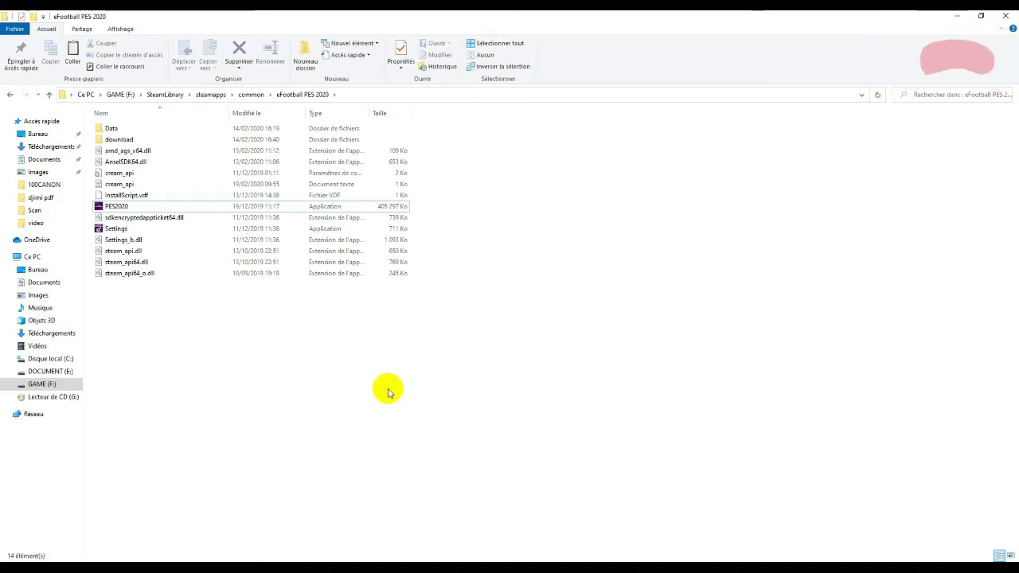
Go back from the eFootball PES 2020 game folder to the SteamLibrary folder
left_click(394, 557)
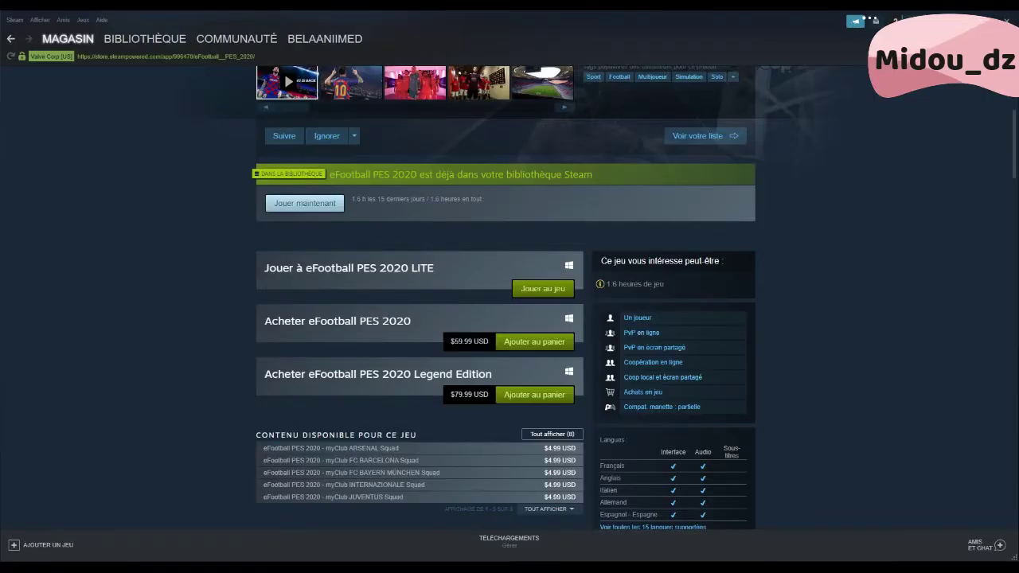
key("alt+Tab")
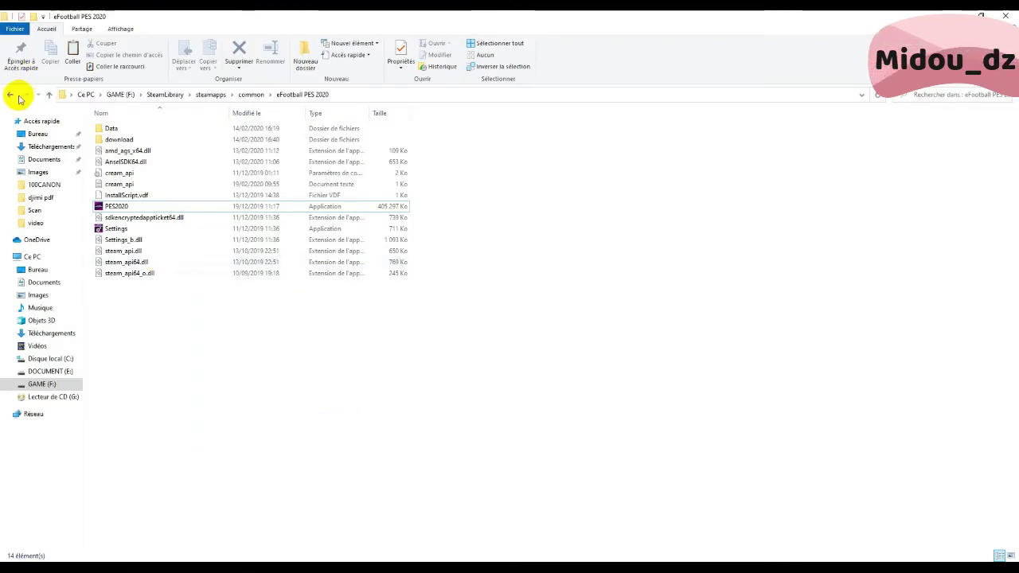
left_click(11, 96)
left_click(12, 97)
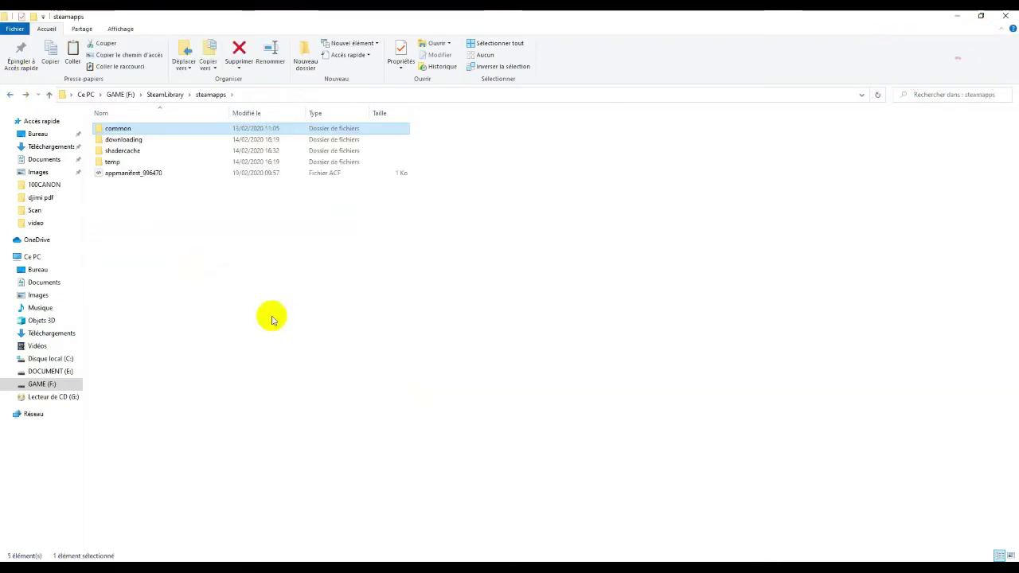
left_click(9, 94)
left_click_drag(199, 266, 241, 274)
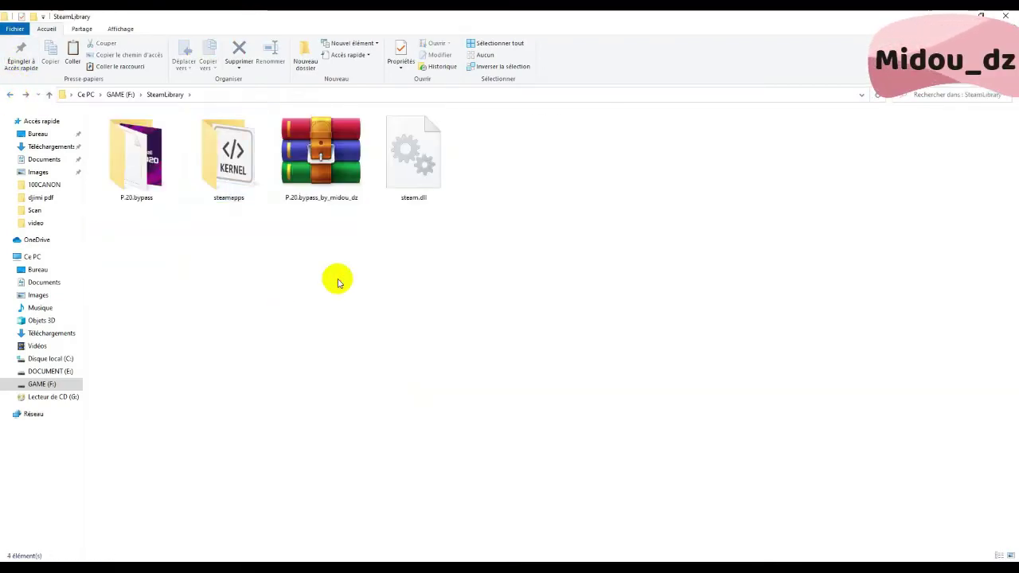
Extract the P.20.bypass_by_midou_dz archive into the SteamLibrary folder, replacing all existing files
right_click(344, 168)
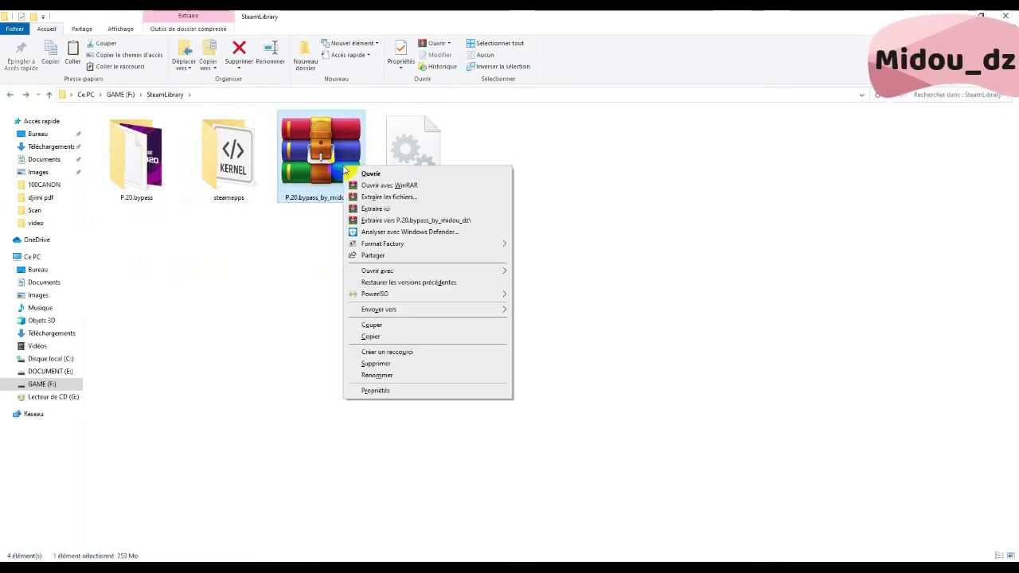
left_click(378, 209)
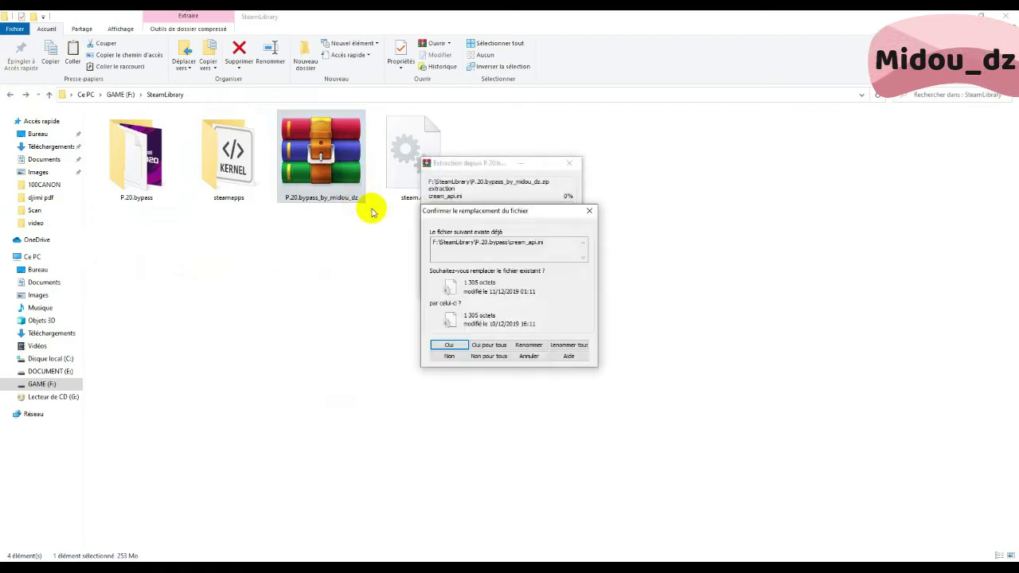
left_click(489, 344)
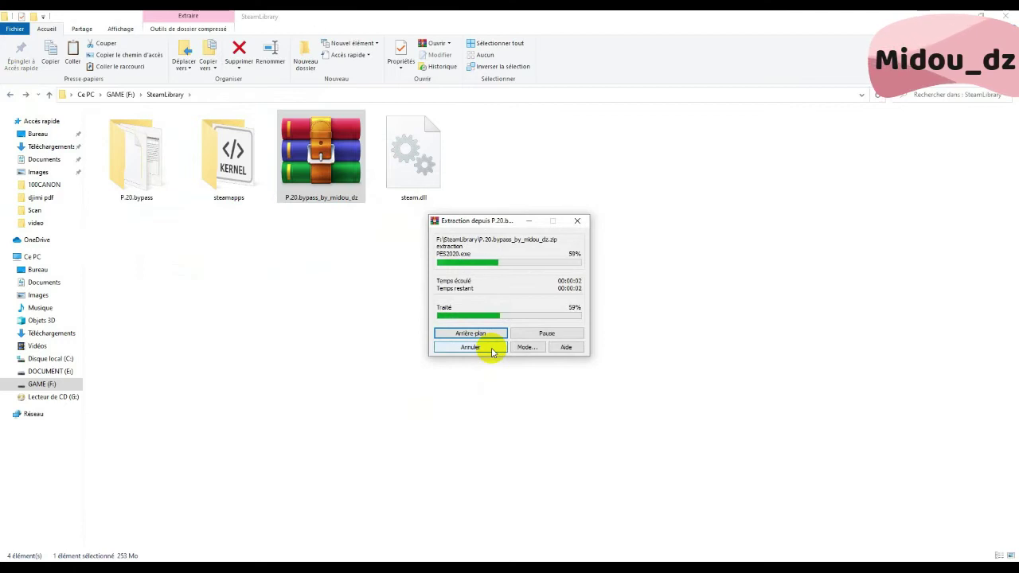
Copy the nine files from cream_api to steam_api64_o.dll in the P.20.bypass folder, leaving out its subfolder
double_click(140, 176)
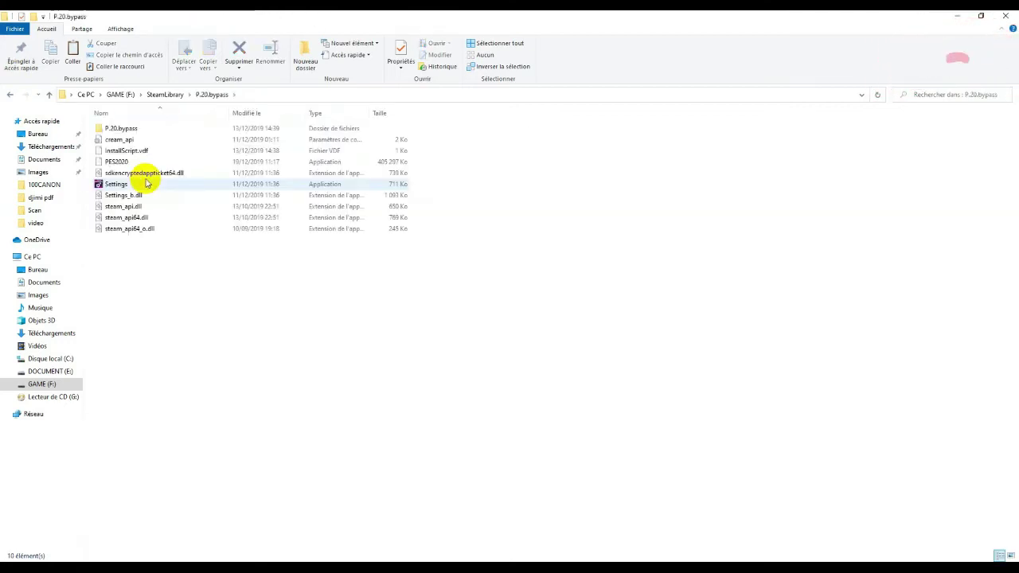
left_click_drag(147, 278, 311, 164)
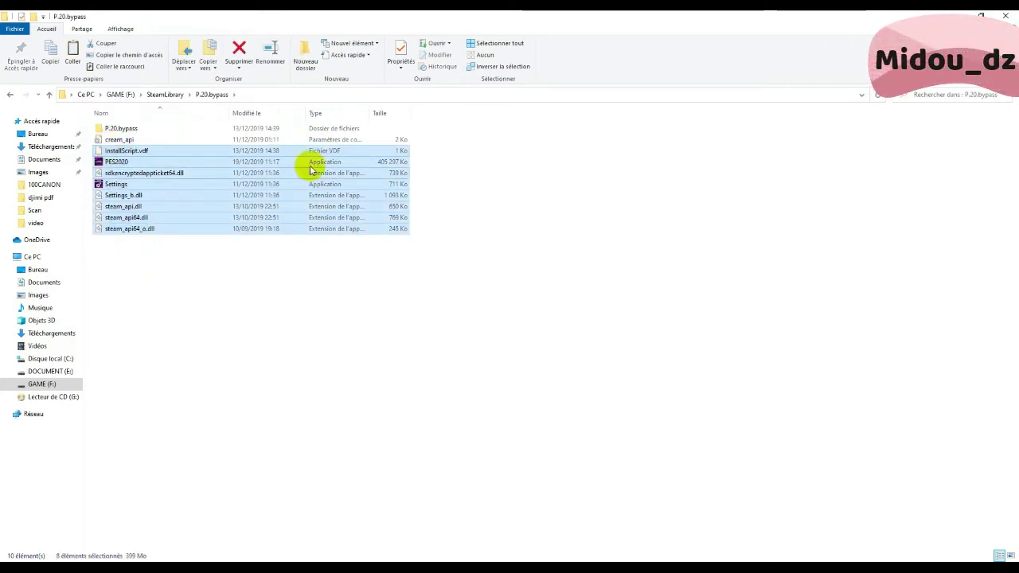
left_click(248, 278)
left_click_drag(248, 295, 111, 141)
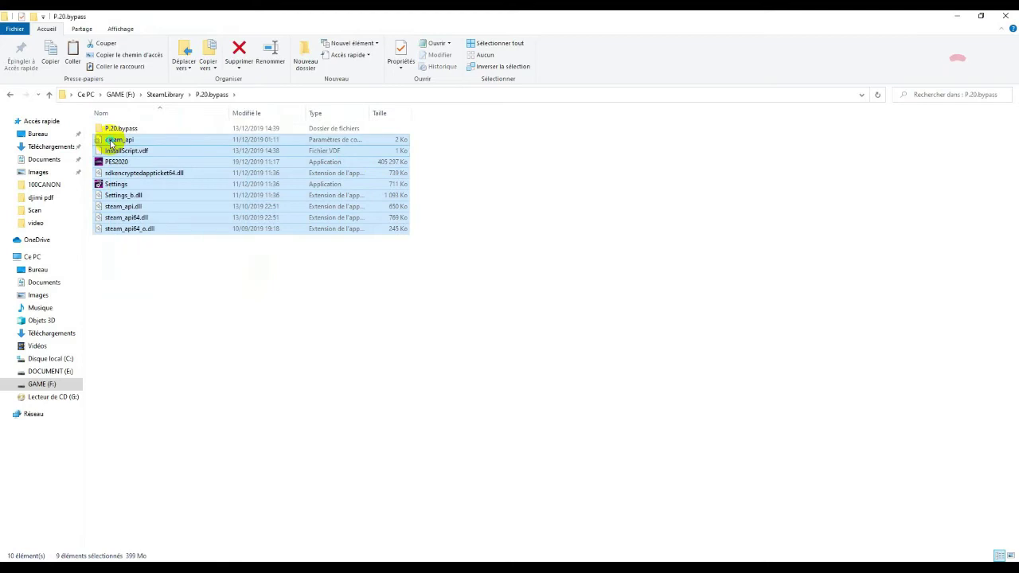
right_click(111, 141)
left_click(138, 288)
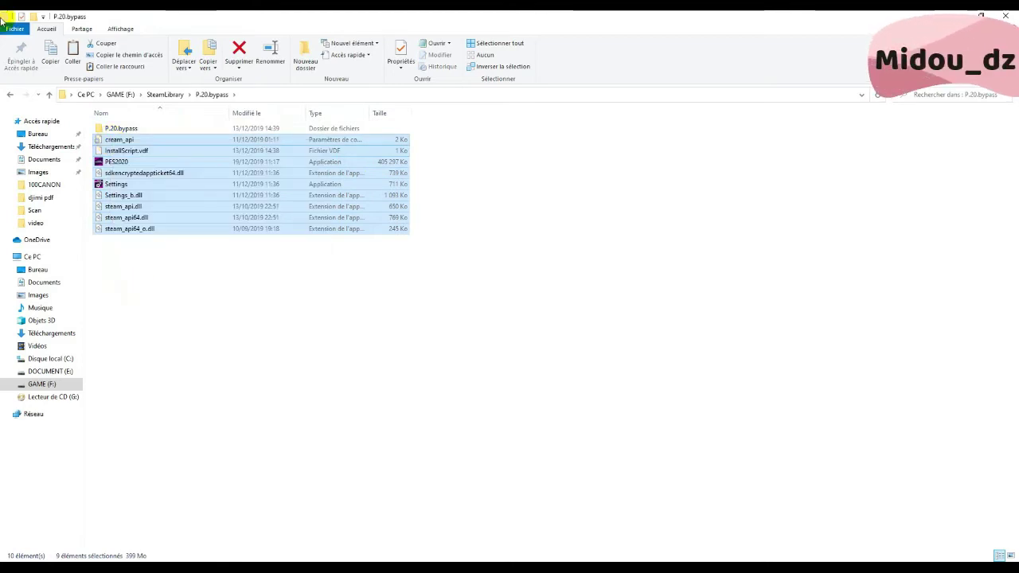
Try to paste the copied files into steamapps\common\eFootball PES 2020, and cancel the file replacement
left_click(11, 94)
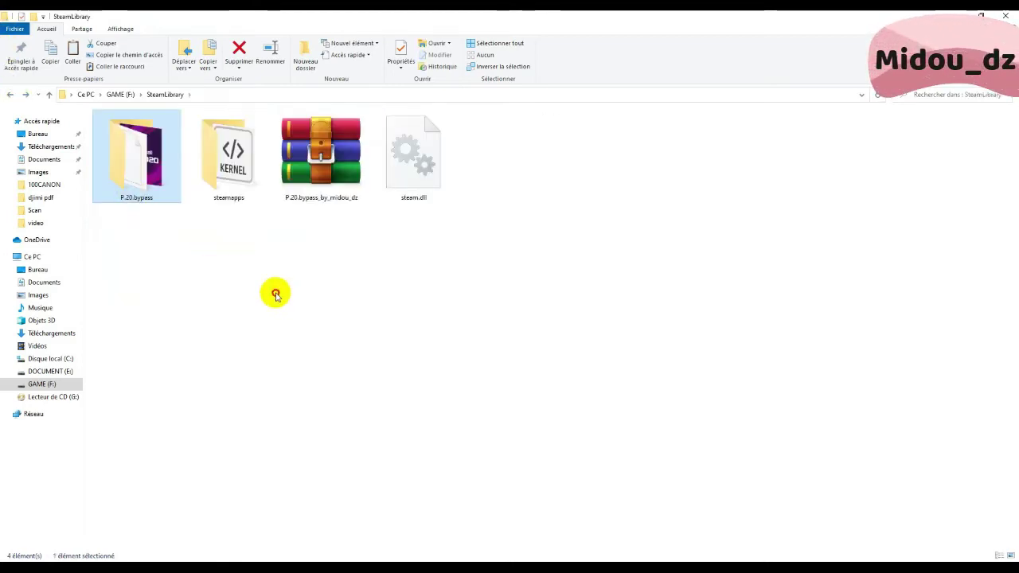
double_click(229, 159)
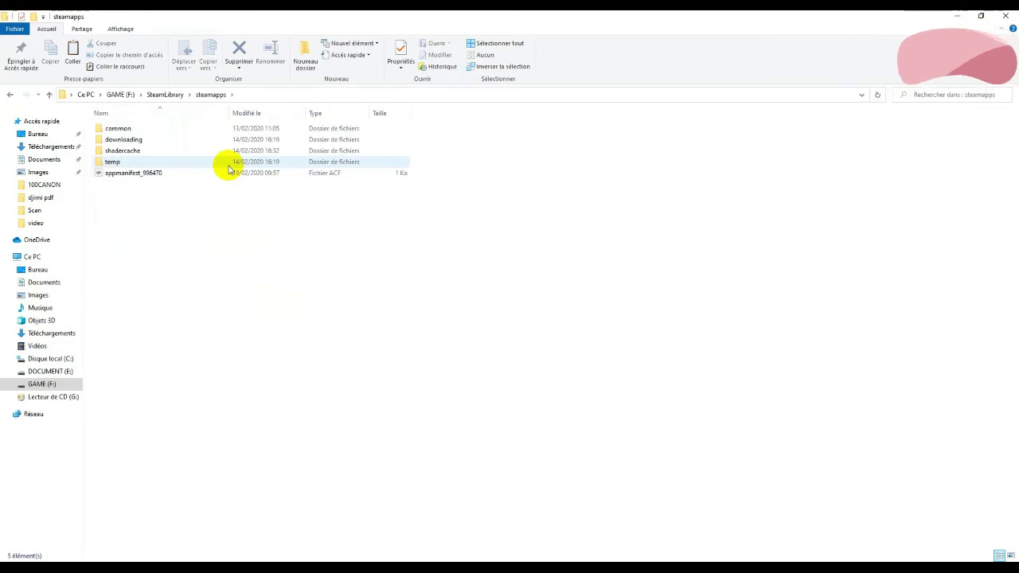
double_click(127, 128)
double_click(130, 128)
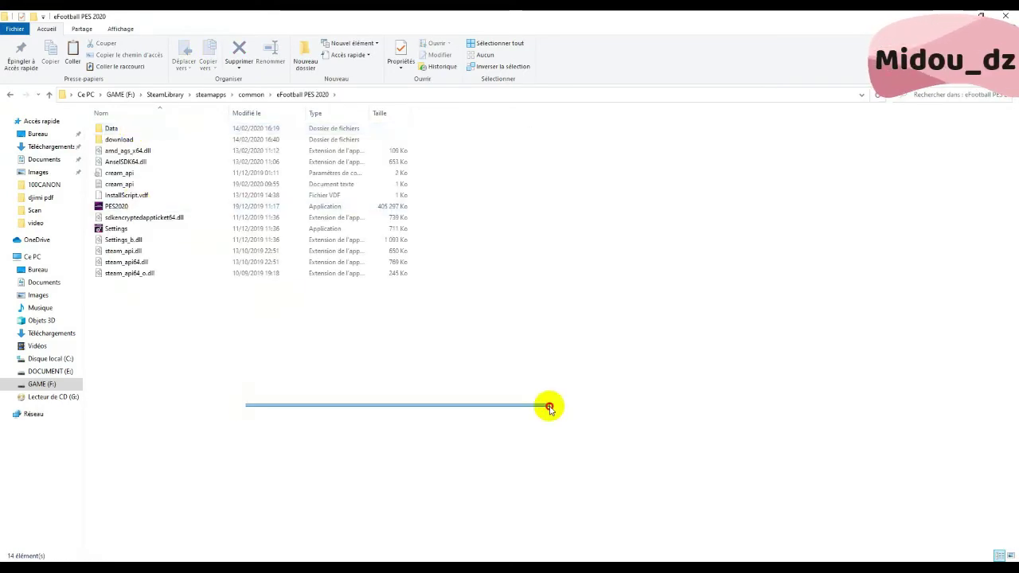
right_click(195, 381)
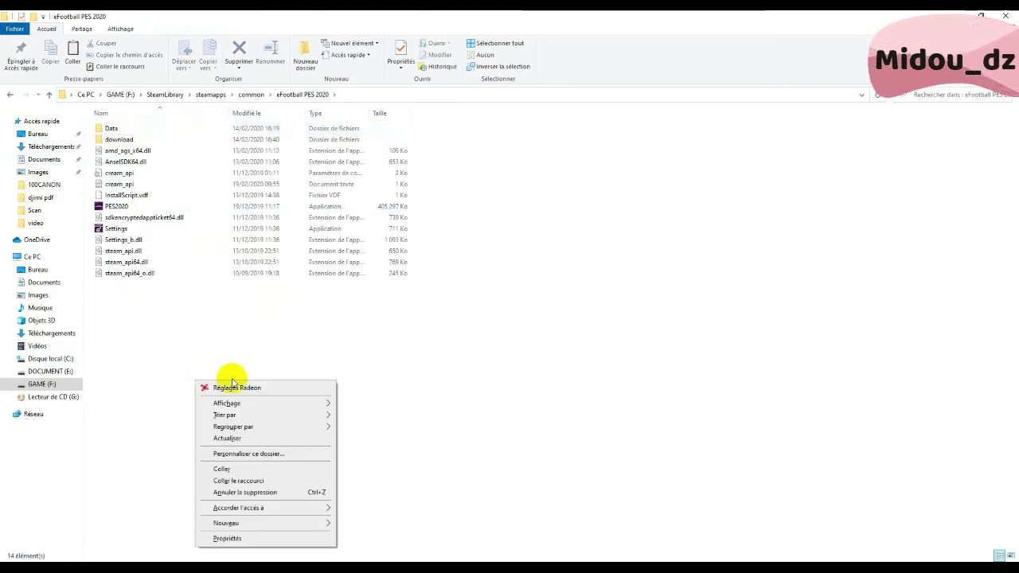
left_click(236, 468)
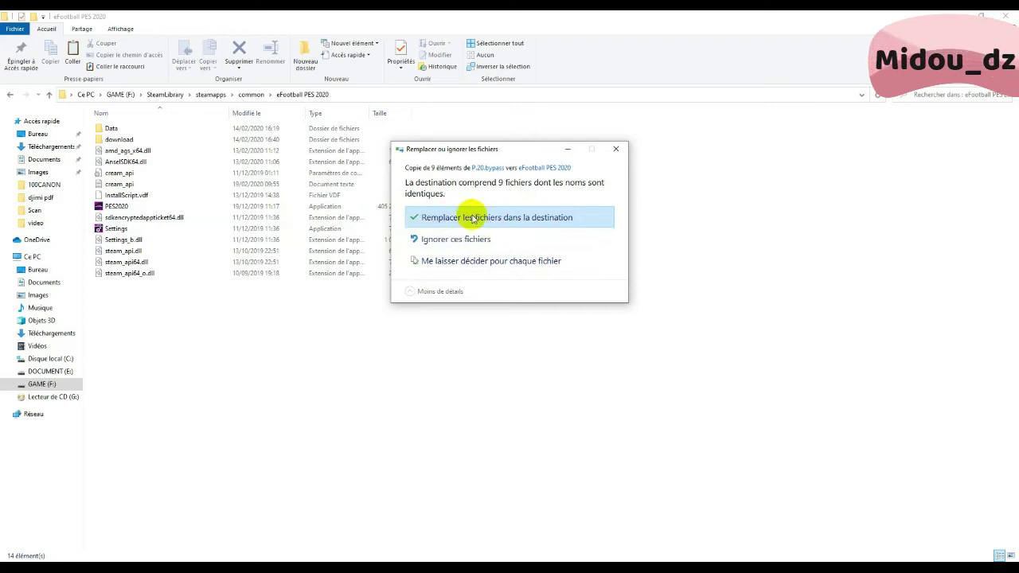
left_click(616, 149)
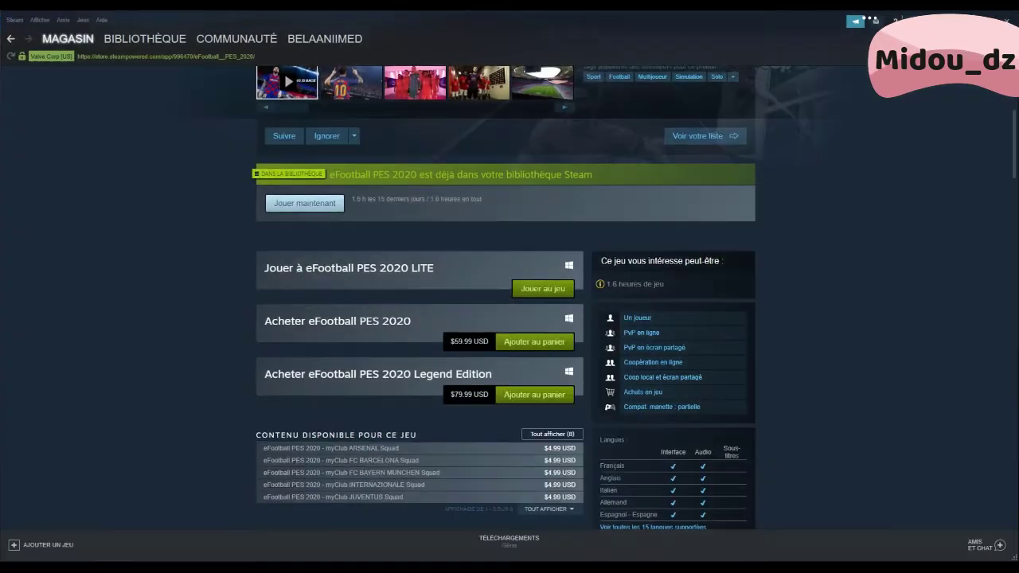
Review the play and purchase offers on the eFootball PES 2020 store page in Steam
scroll(125, 316, "up", 3)
scroll(128, 322, "down", 4)
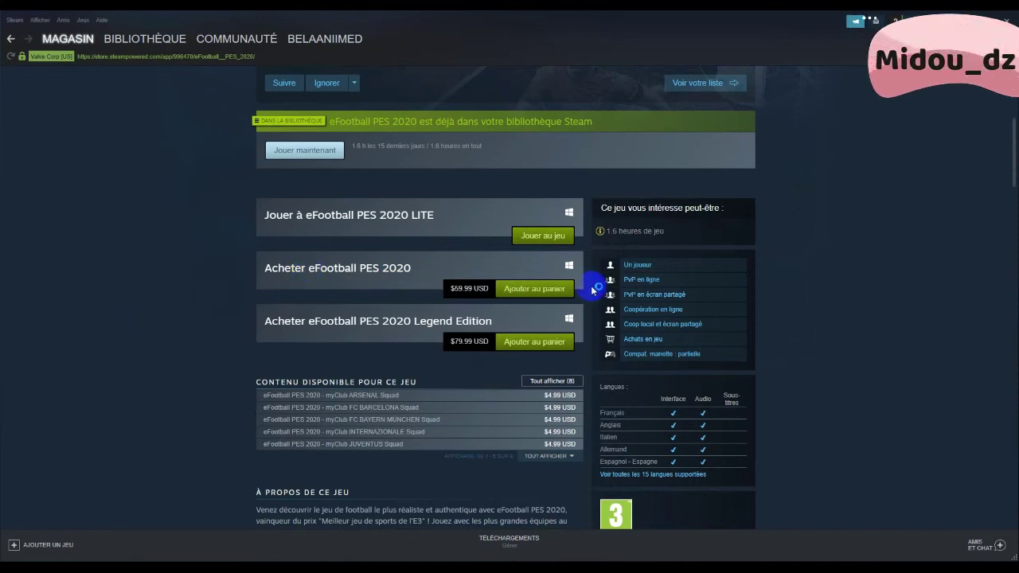
scroll(505, 263, "up", 2)
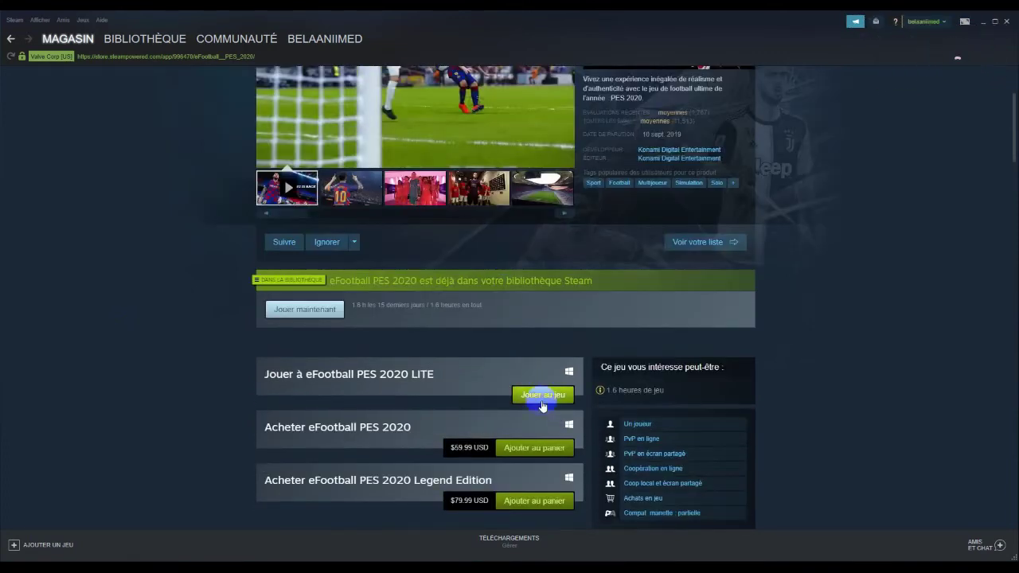